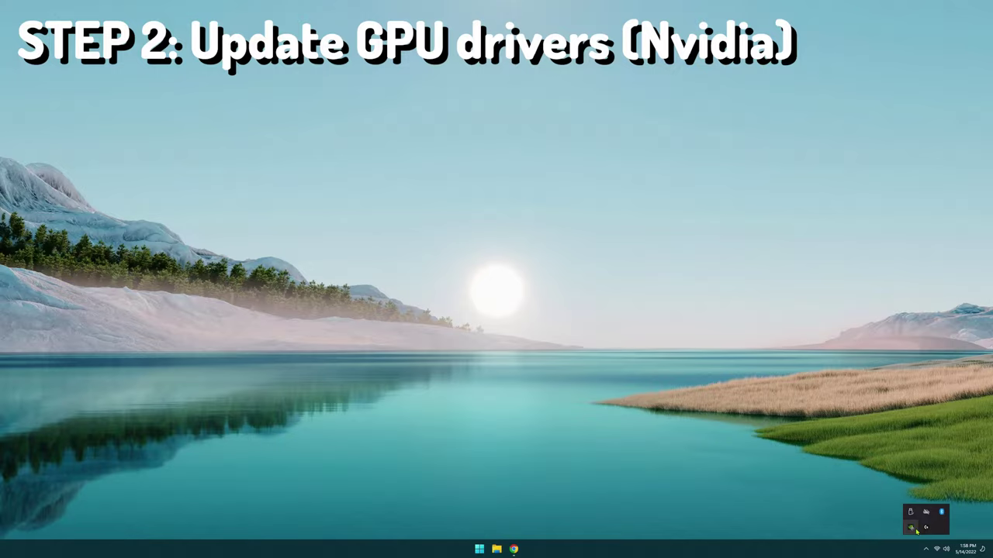
# Step: Open NVIDIA GeForce Experience, enlarge its window, and check the available drivers for updates
pyautogui.rightClick(912, 528)
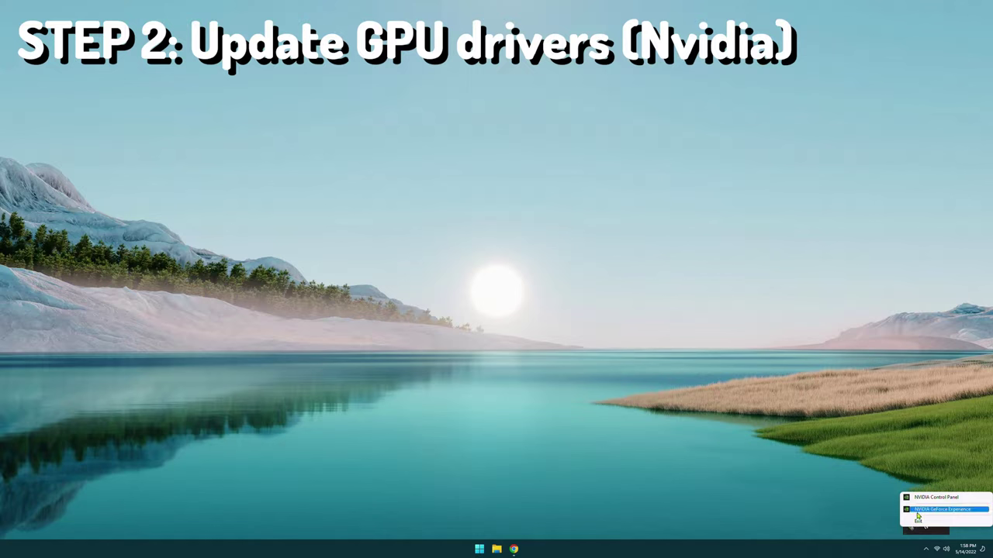
pyautogui.click(942, 510)
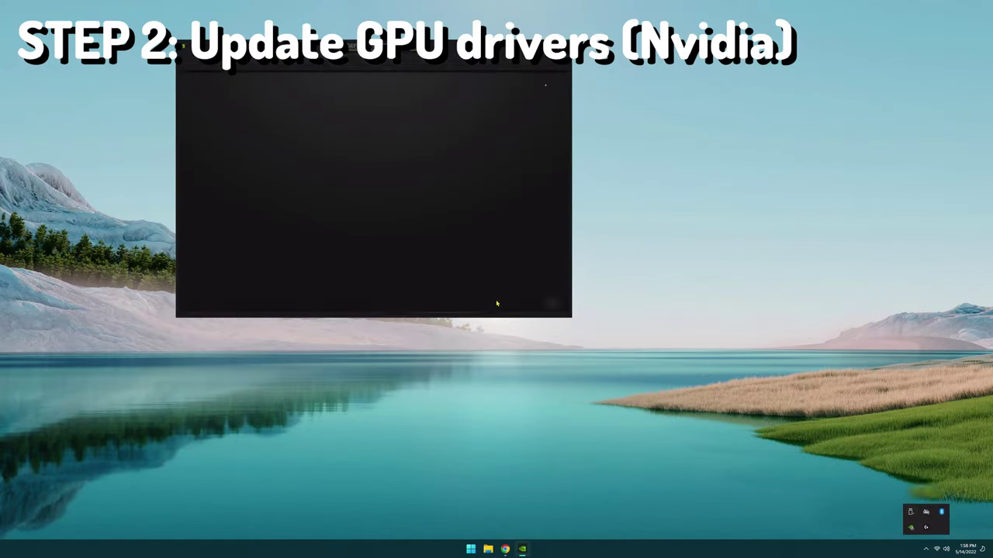
pyautogui.moveTo(570, 316); pyautogui.dragTo(752, 419)
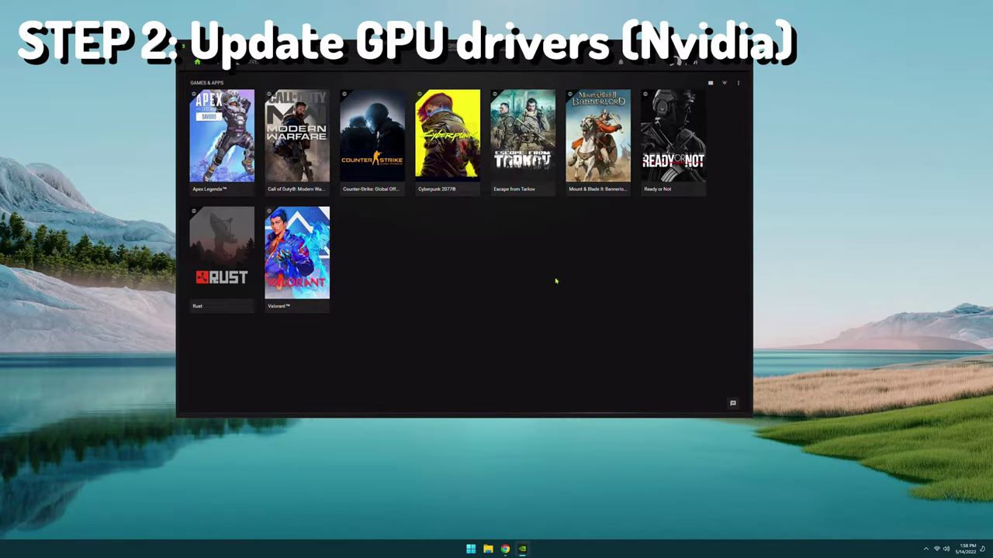
pyautogui.click(254, 67)
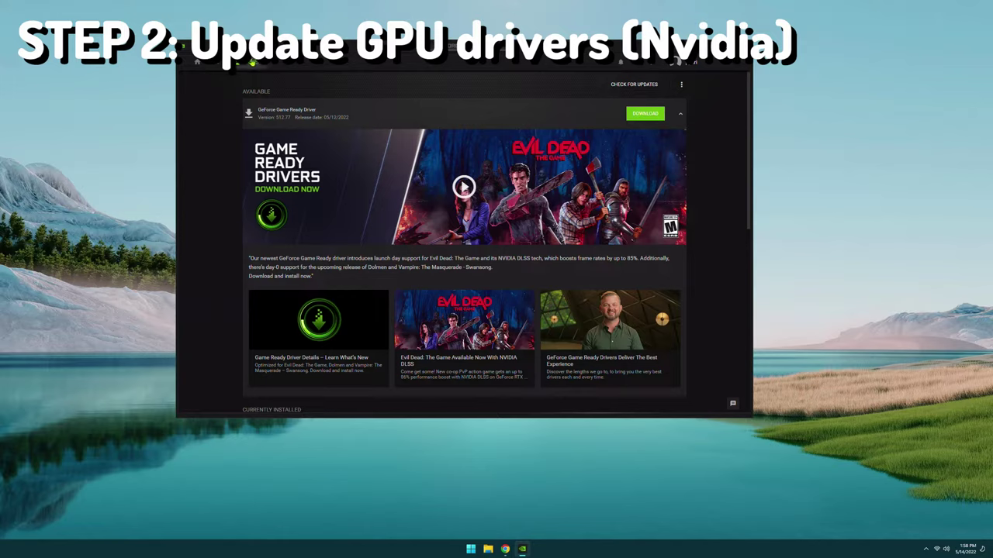
pyautogui.click(627, 85)
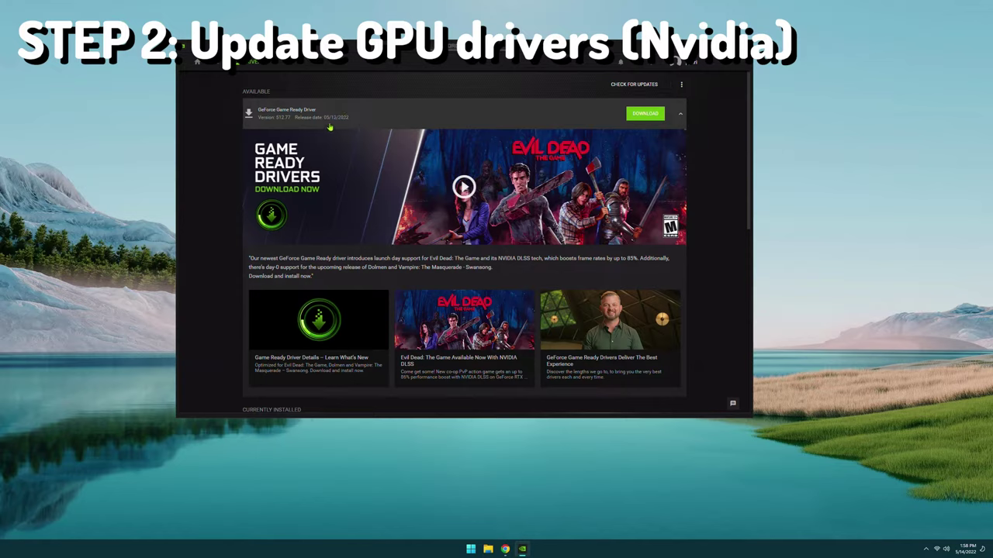
# Step: Download GeForce Game Ready Driver 512.77 and run a custom installation with the clean installation option enabled
pyautogui.click(644, 114)
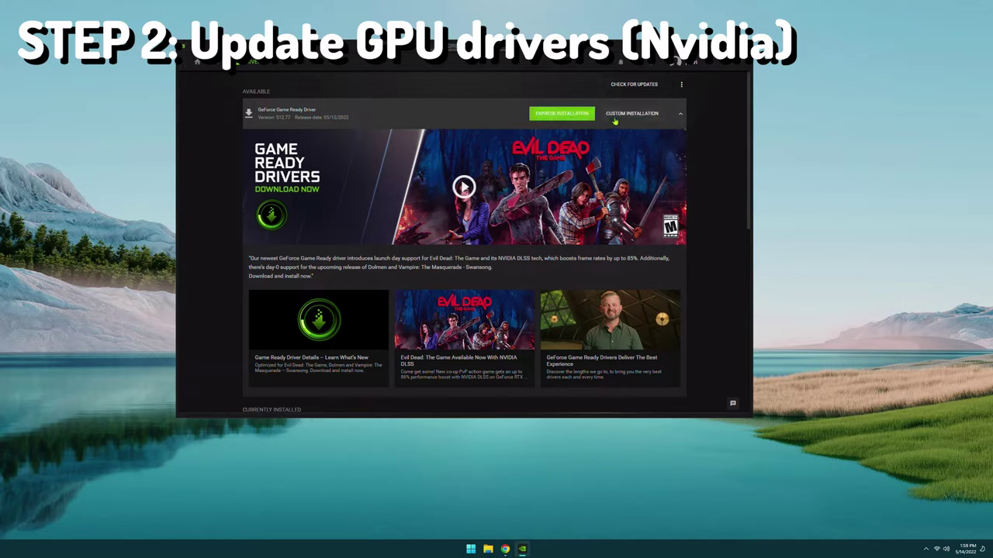
pyautogui.click(616, 117)
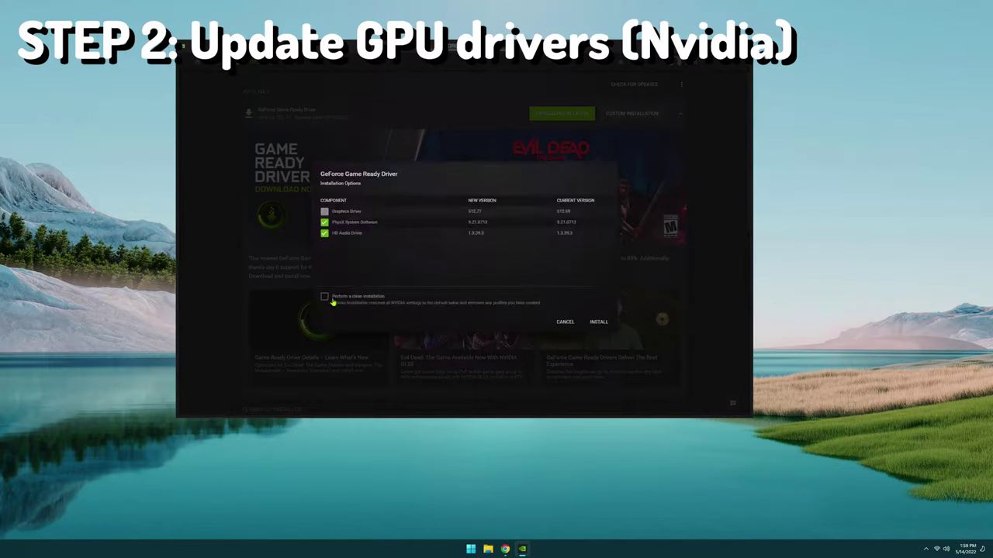
pyautogui.click(325, 297)
pyautogui.click(596, 322)
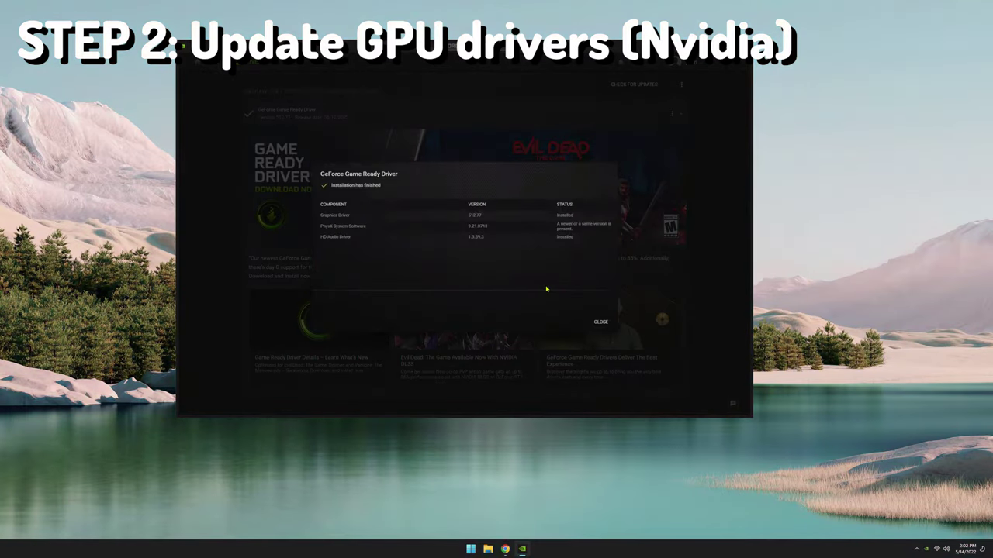
pyautogui.click(601, 322)
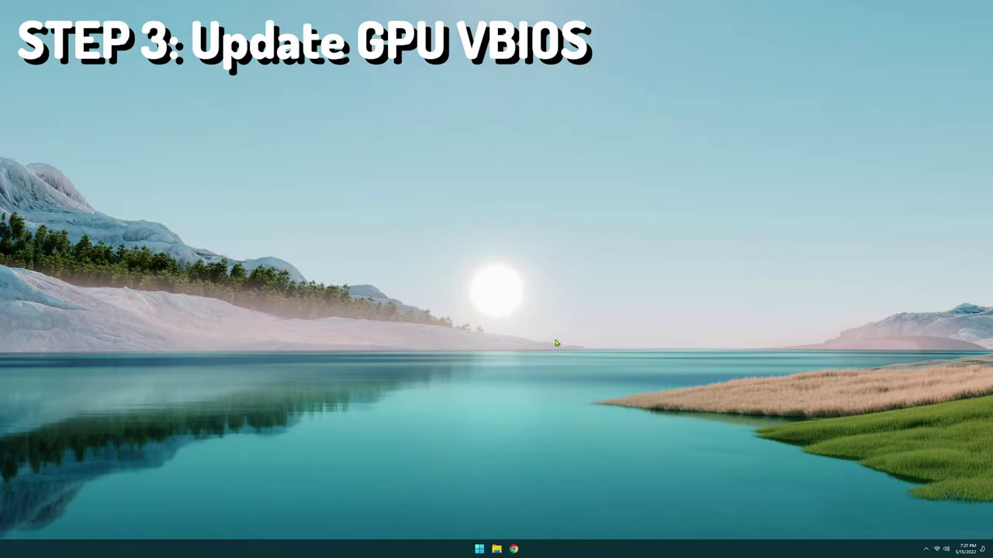
# Step: Open EVGA Precision X1 to check the GeForce RTX 3090 Ti graphics card for a VBIOS update
pyautogui.press('super')
pyautogui.click(449, 441)
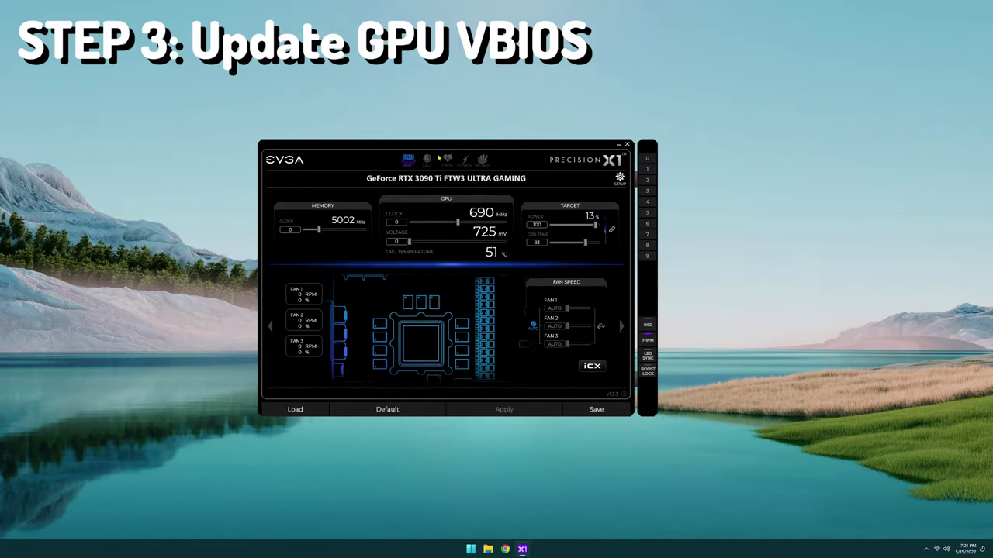
pyautogui.click(482, 160)
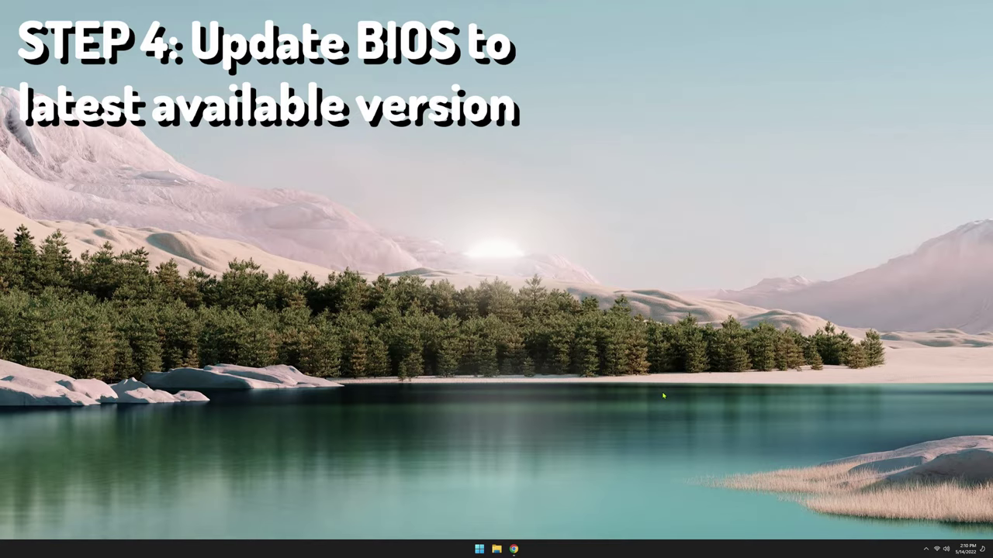
# Step: Open System Information and check the system model and the BIOS version and date
pyautogui.press('super')
pyautogui.press('super+r')
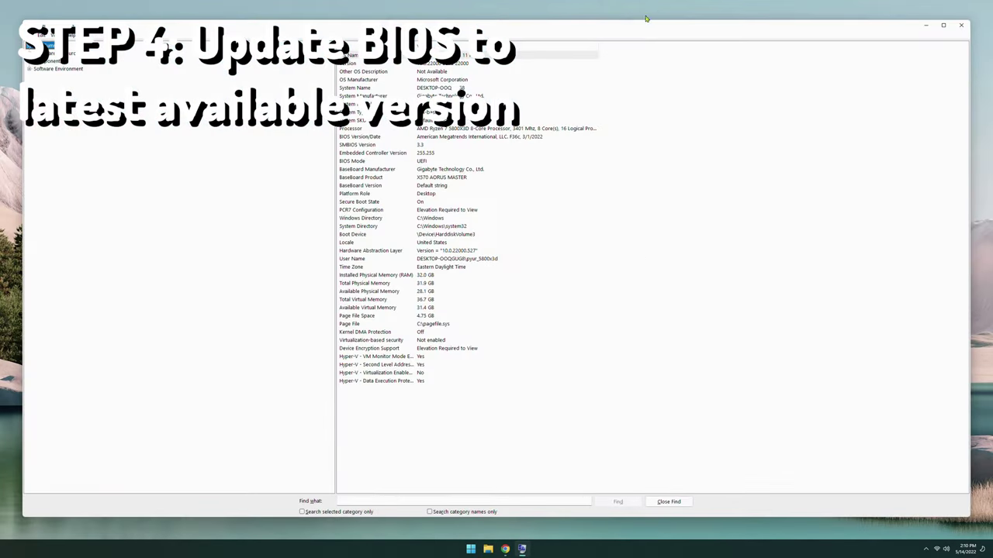
pyautogui.click(463, 102)
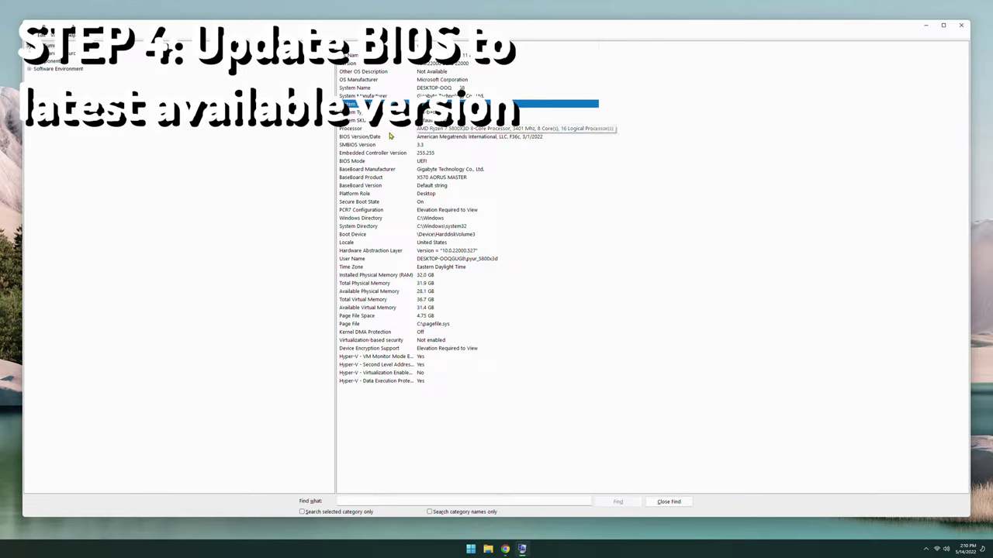
pyautogui.click(361, 137)
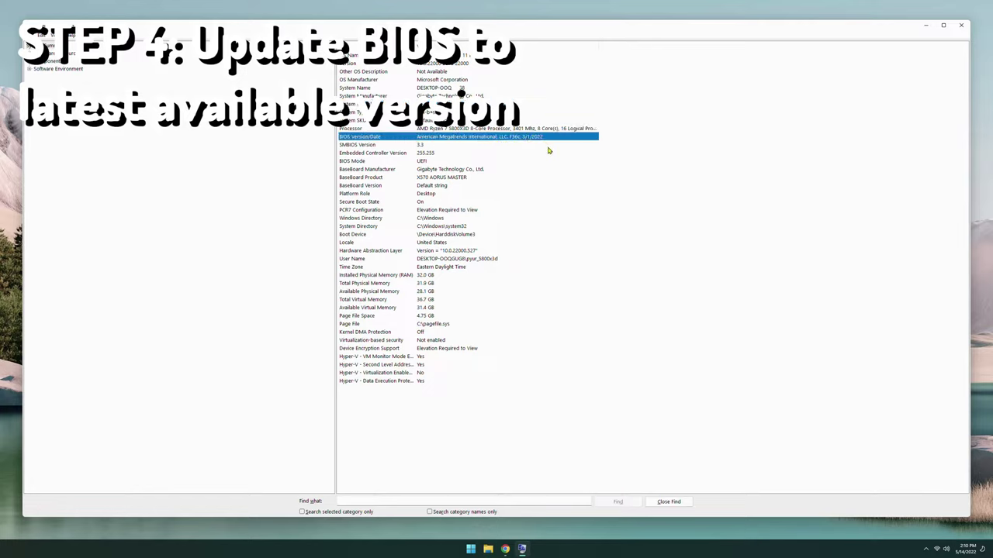
# Step: Switch to Chrome and filter Gigabyte's motherboard downloads by the AMD X570 chipset
pyautogui.click(505, 549)
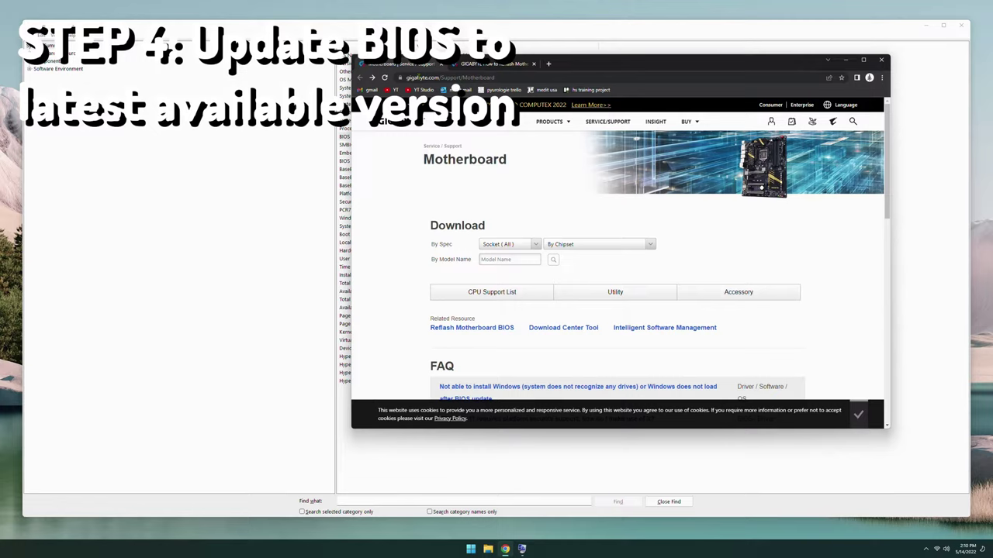
pyautogui.click(518, 245)
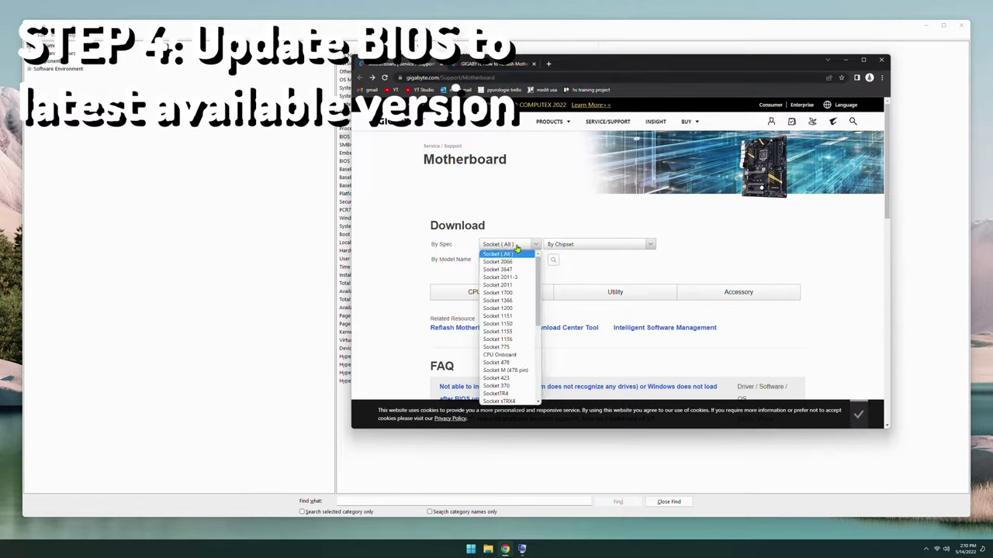
pyautogui.click(593, 244)
pyautogui.scroll(-3, 596, 319)
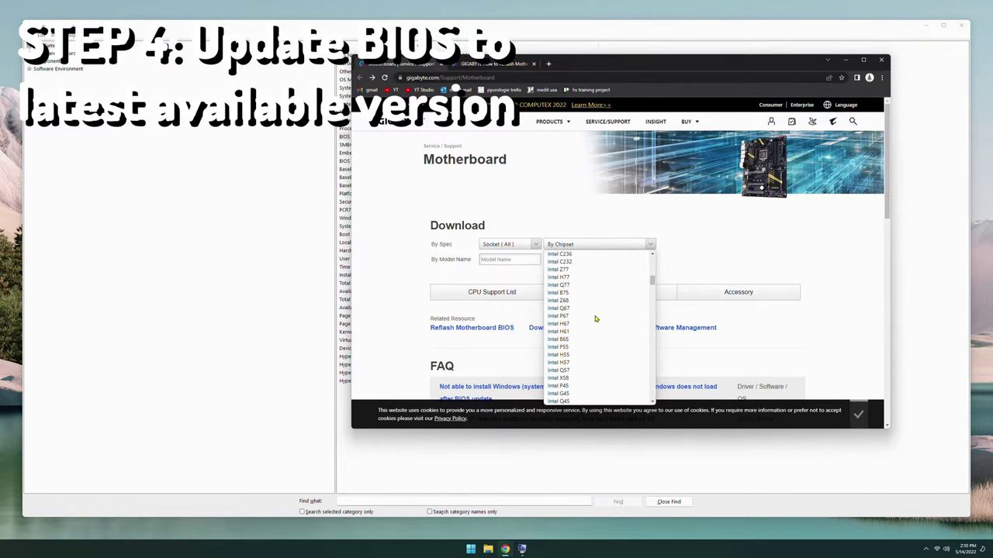
pyautogui.scroll(-10, 596, 319)
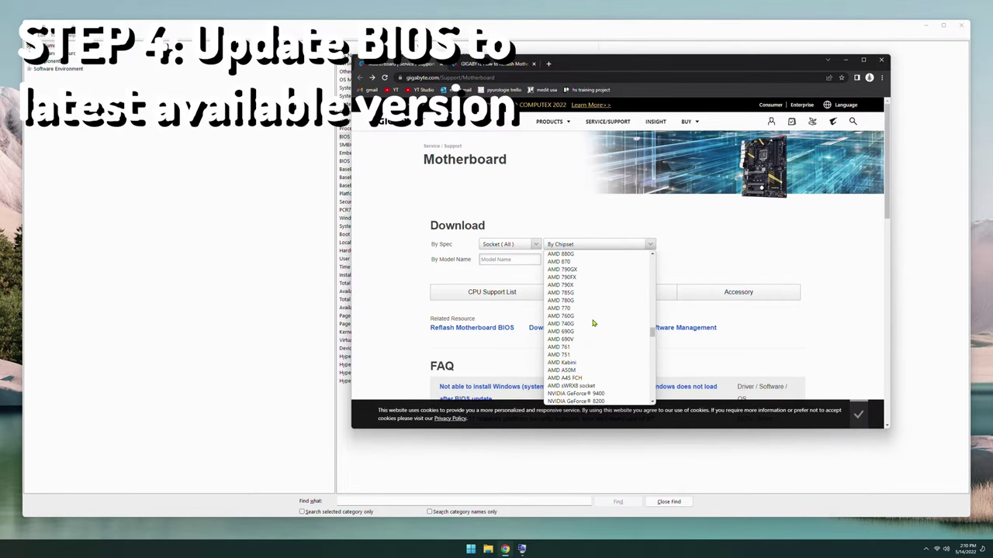
pyautogui.scroll(5, 596, 304)
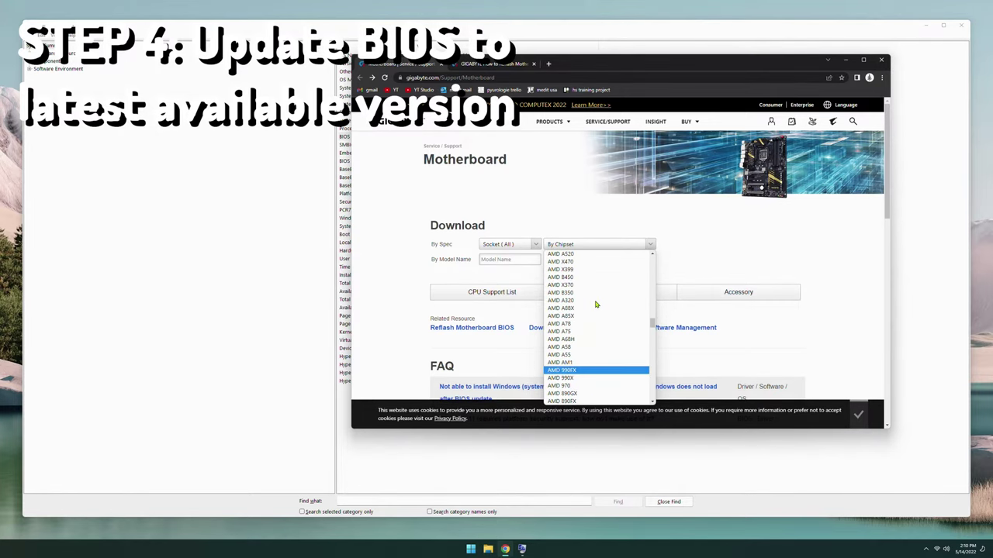
pyautogui.scroll(3, 595, 304)
pyautogui.click(590, 320)
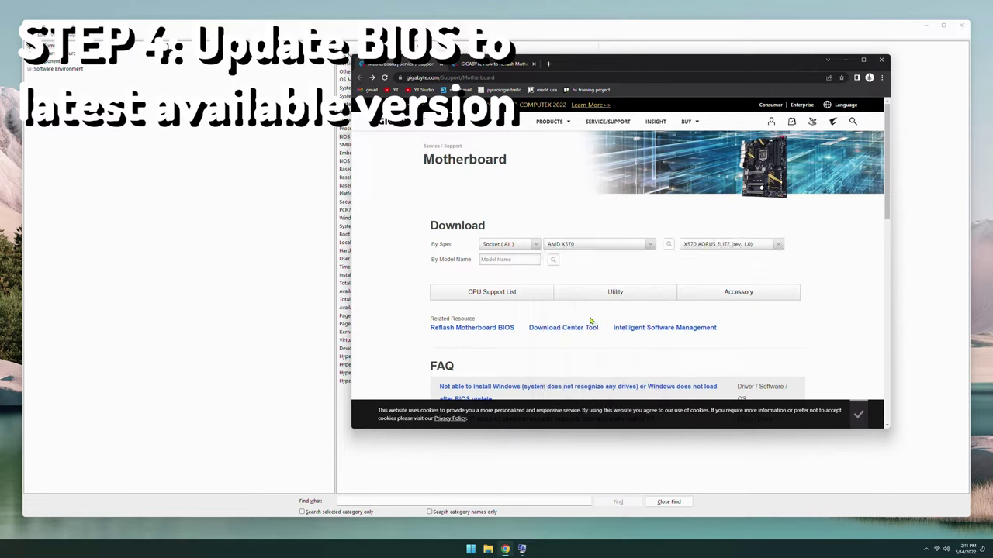
# Step: Choose the X570 AORUS MASTER (rev. 1.1/1.2) model and open its support page
pyautogui.click(733, 245)
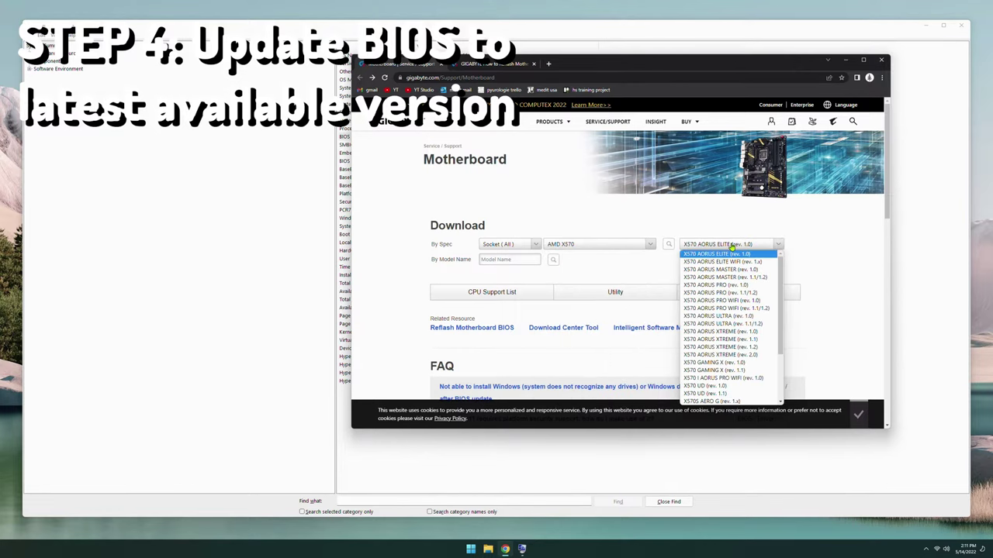
pyautogui.click(720, 277)
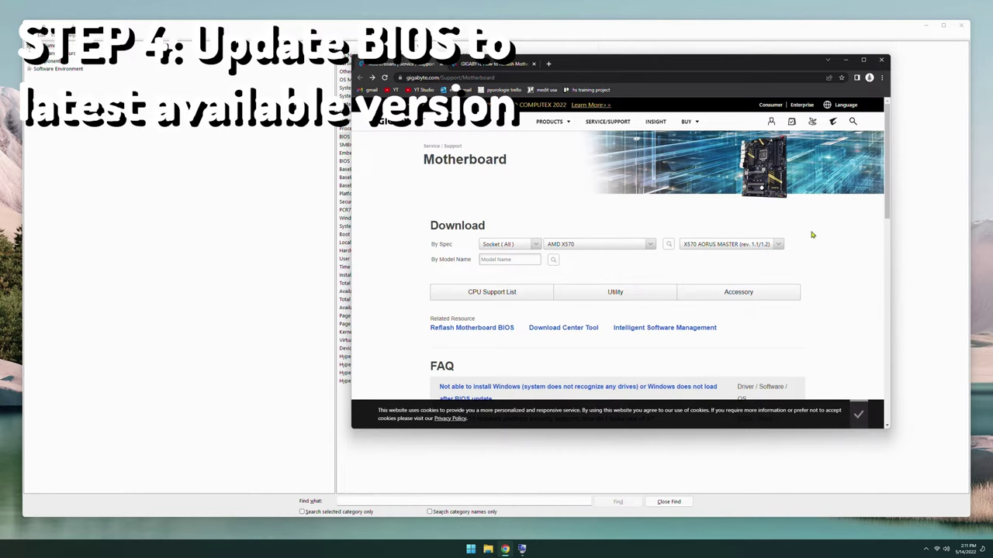
pyautogui.click(668, 246)
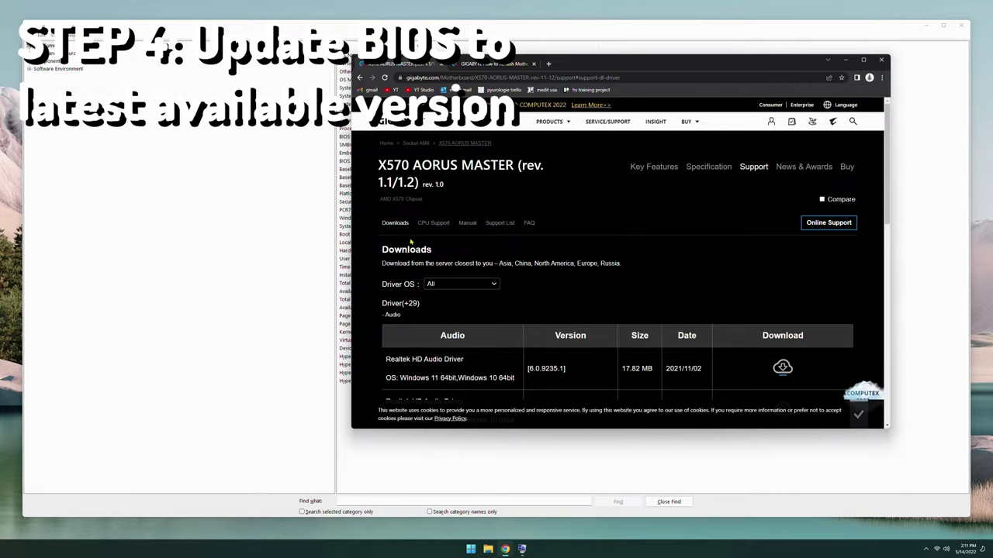
# Step: Expand the BIOS download list on the motherboard's support page, reposition the browser window, and bring up the newest releases
pyautogui.scroll(-2, 890, 205)
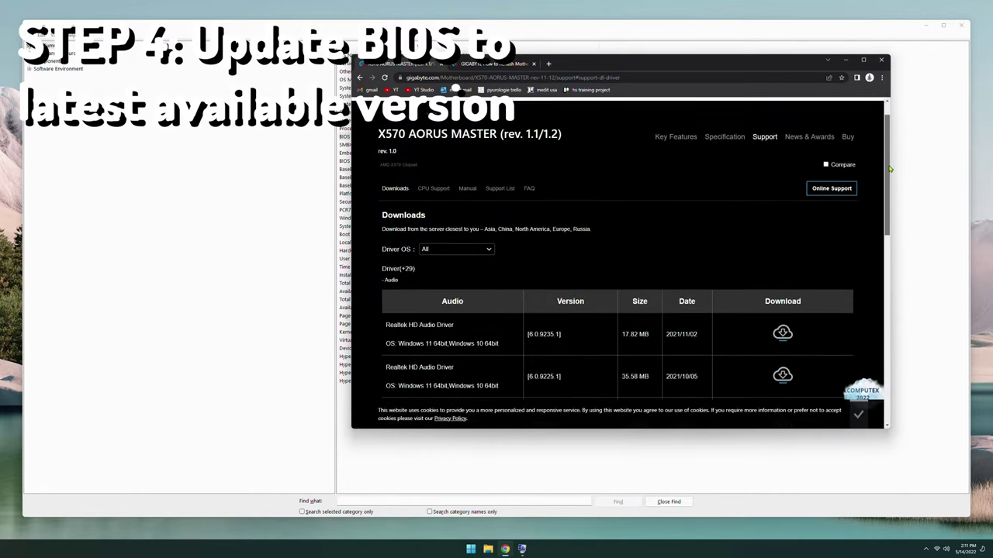
pyautogui.scroll(-4, 890, 204)
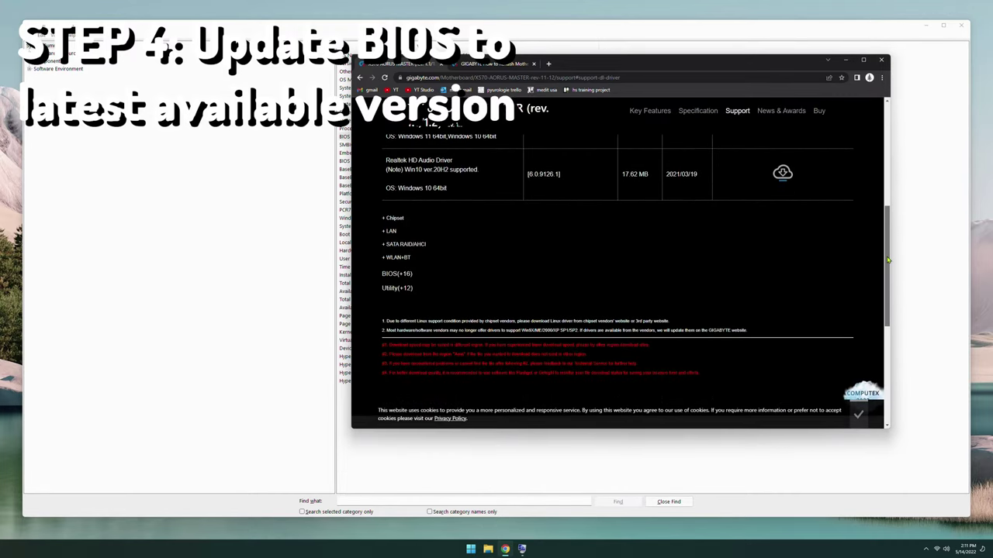
pyautogui.click(395, 268)
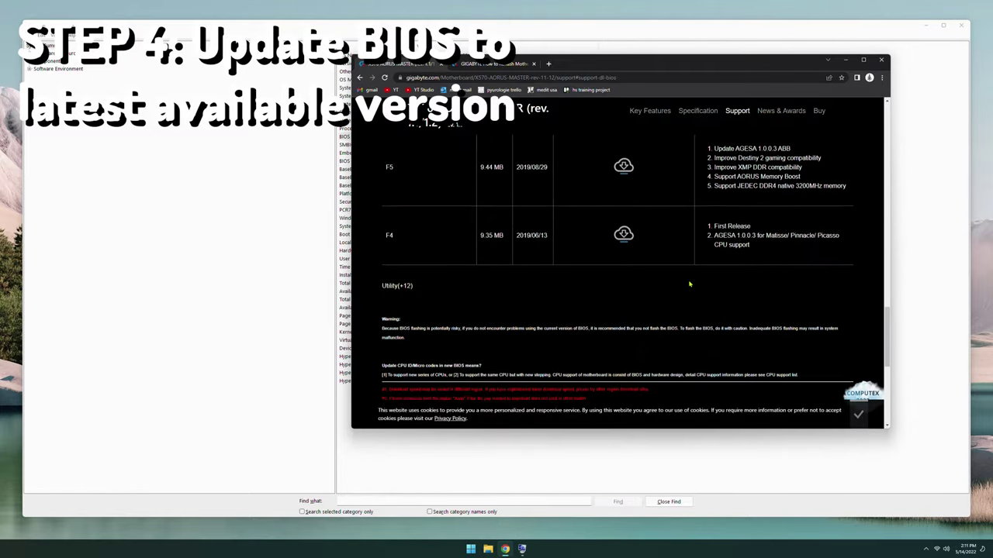
pyautogui.scroll(4, 691, 287)
pyautogui.scroll(15, 690, 287)
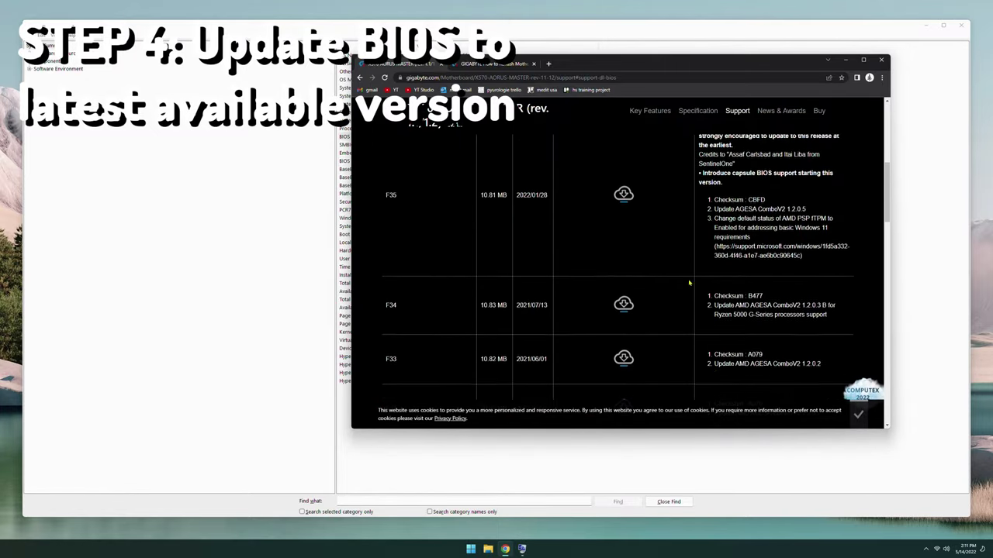
pyautogui.moveTo(568, 71); pyautogui.dragTo(446, 50)
pyautogui.scroll(5, 534, 279)
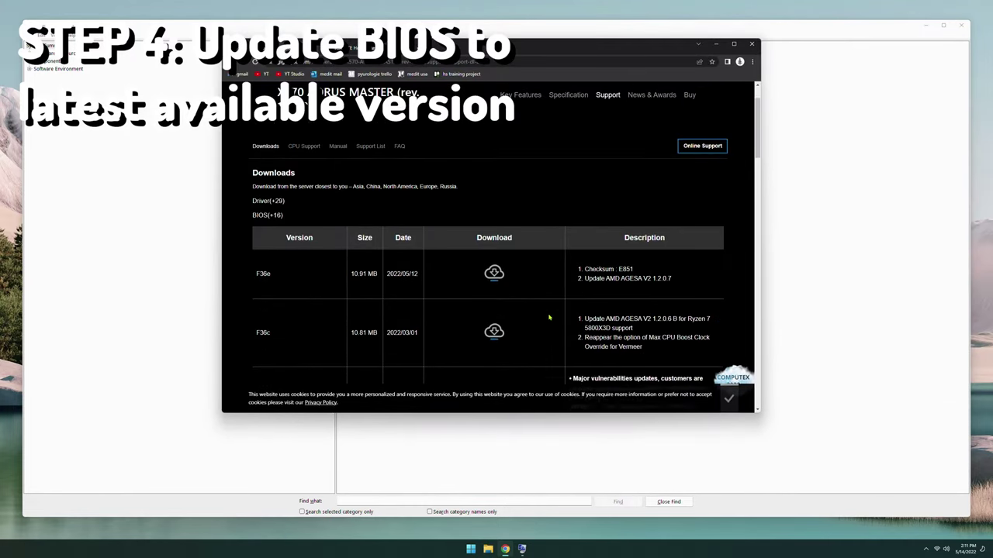
# Step: Download BIOS version F36e, dated 2022/05/12, for the X570 AORUS MASTER
pyautogui.moveTo(375, 307); pyautogui.dragTo(352, 280)
pyautogui.moveTo(258, 249); pyautogui.dragTo(422, 249)
pyautogui.click(427, 251)
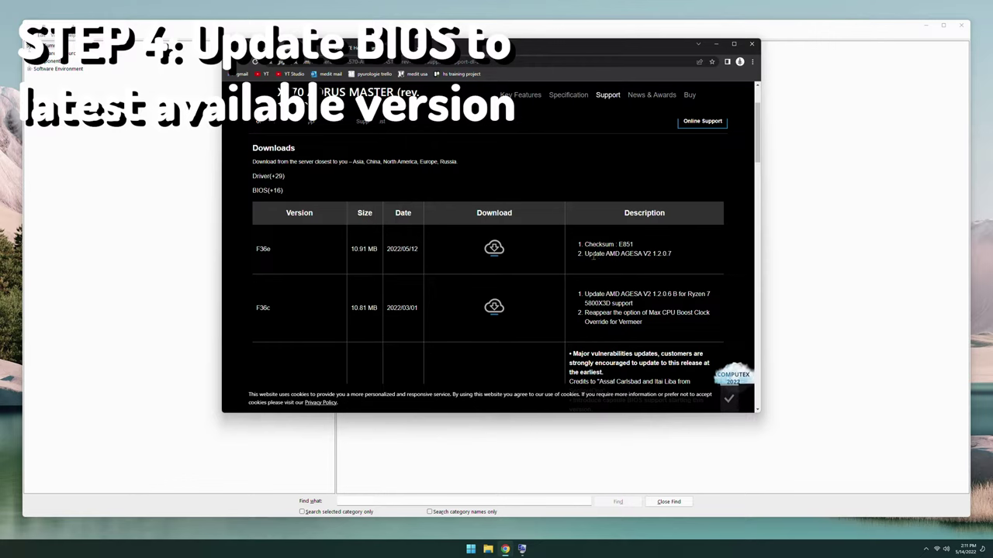
pyautogui.click(494, 250)
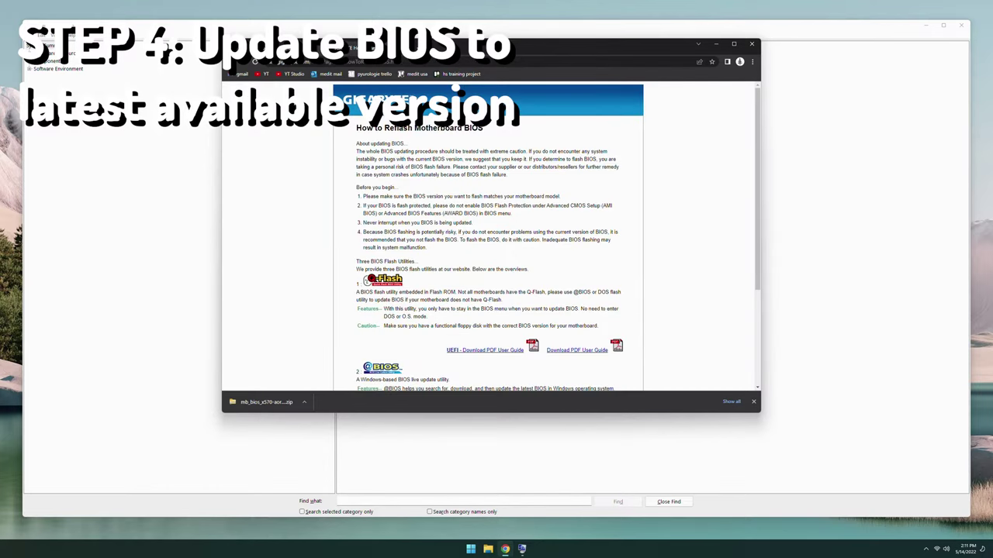
# Step: Review Gigabyte's guide on reflashing the motherboard BIOS, and close the guide and the browser's download bar
pyautogui.scroll(-1, 528, 249)
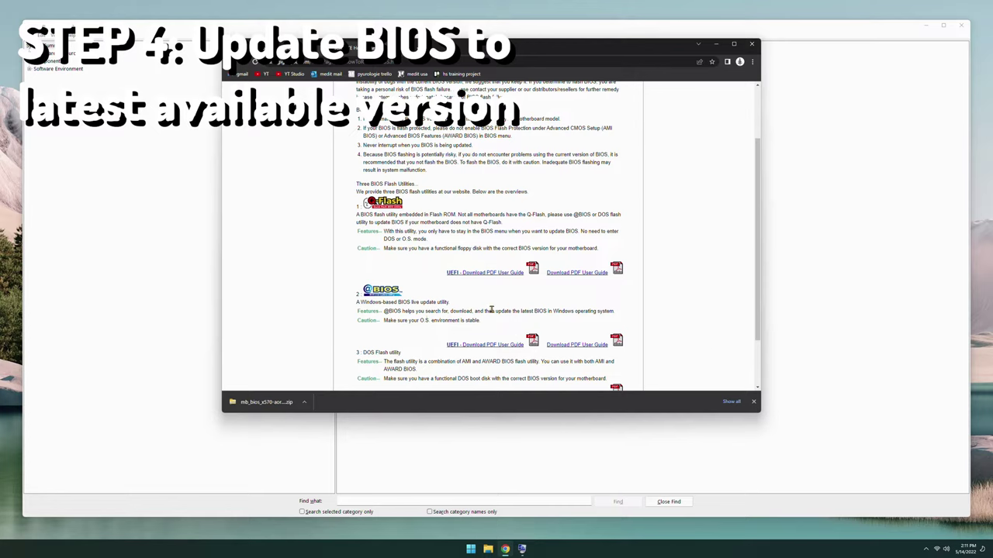
pyautogui.scroll(-1, 424, 328)
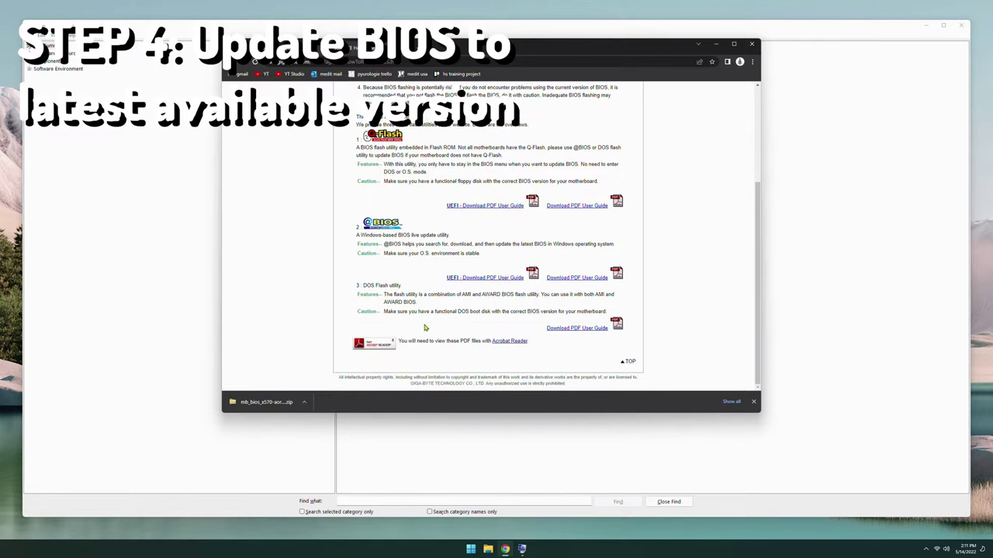
pyautogui.scroll(3, 425, 328)
pyautogui.hotkey('ctrl', 'w')
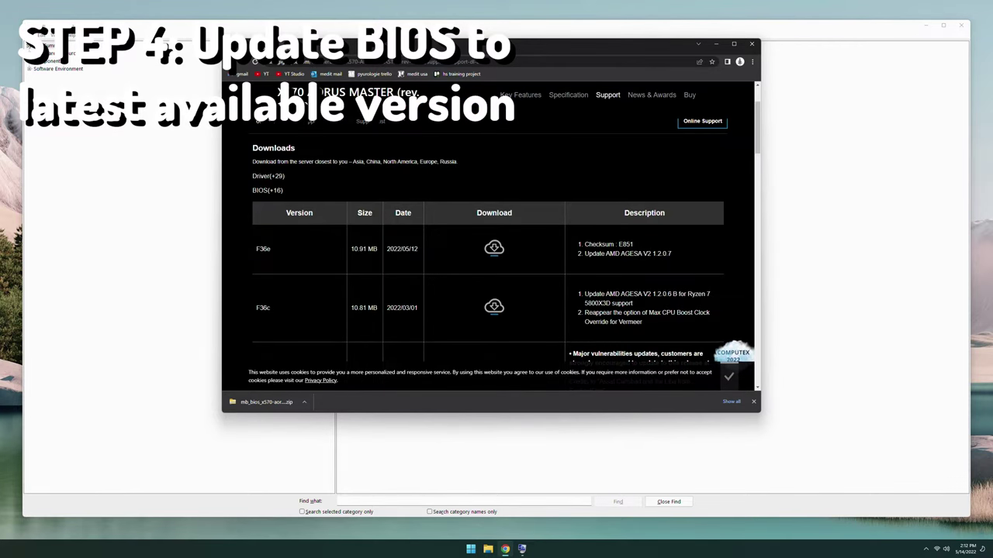
pyautogui.click(753, 401)
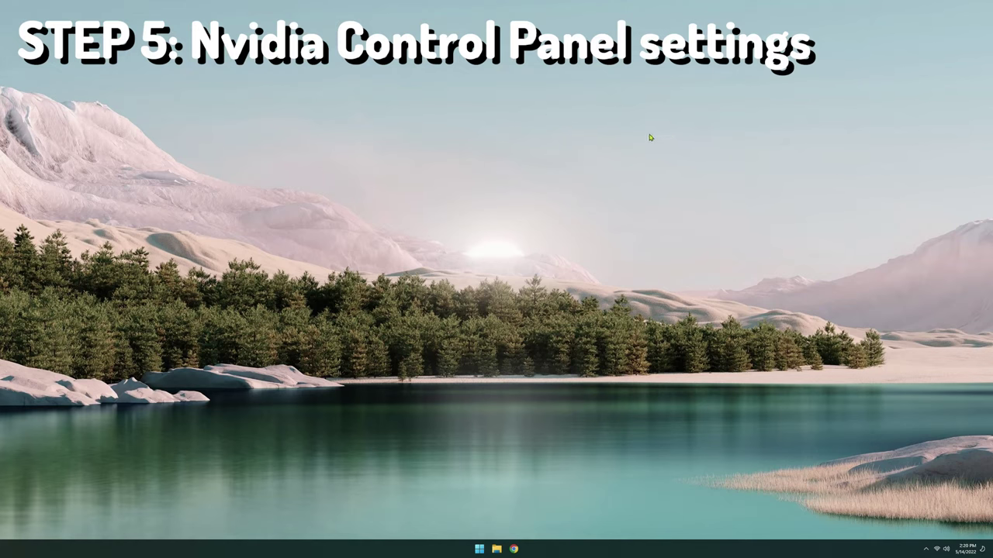
# Step: Open NVIDIA Control Panel from the desktop's extended context options
pyautogui.rightClick(541, 159)
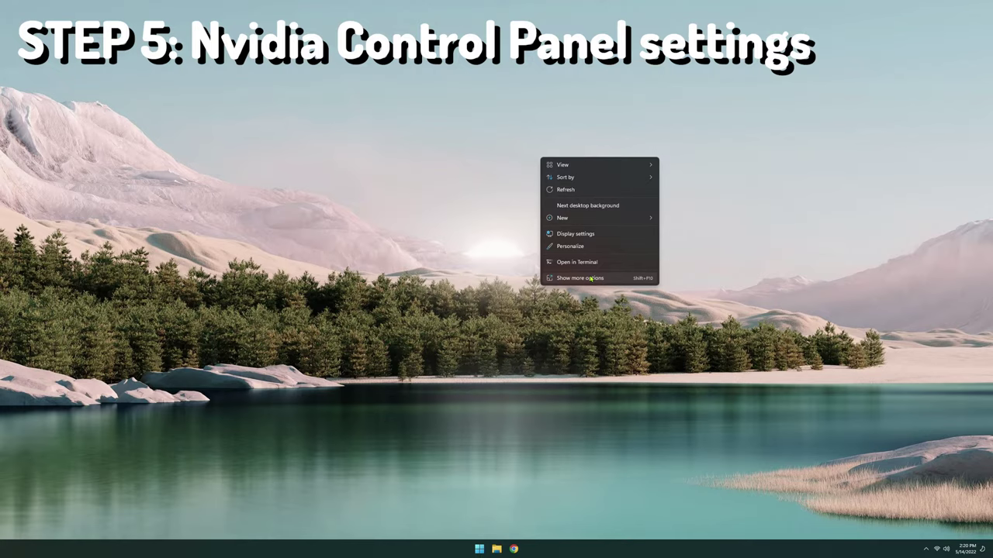
pyautogui.click(591, 279)
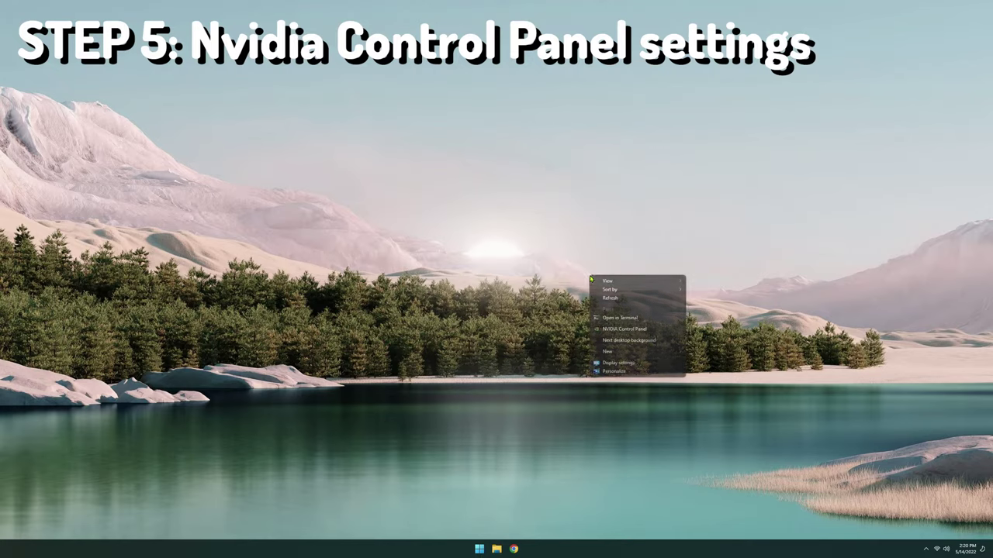
pyautogui.click(640, 331)
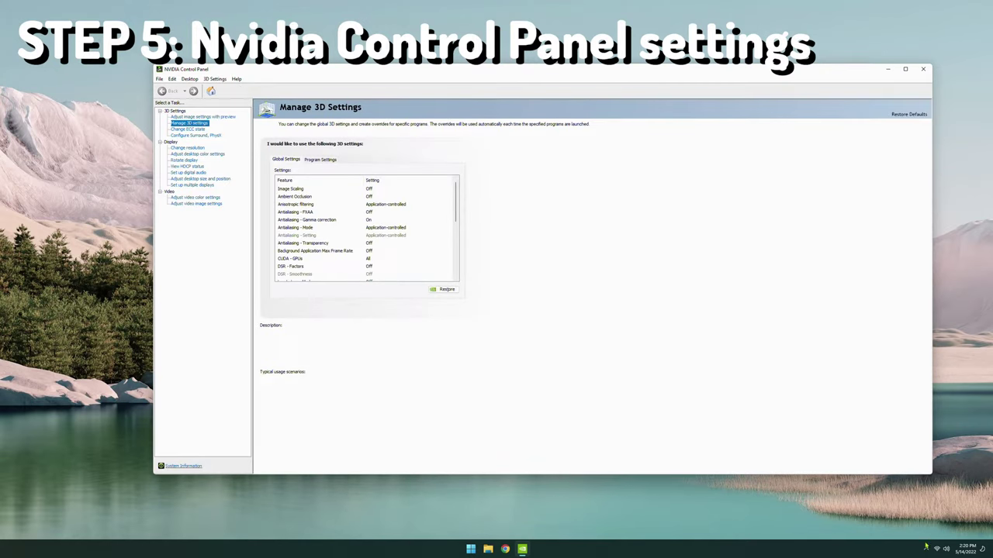
# Step: Look at the Nvidia icon among the hidden system tray icons as another way to reach the control panel
pyautogui.click(926, 549)
pyautogui.rightClick(928, 529)
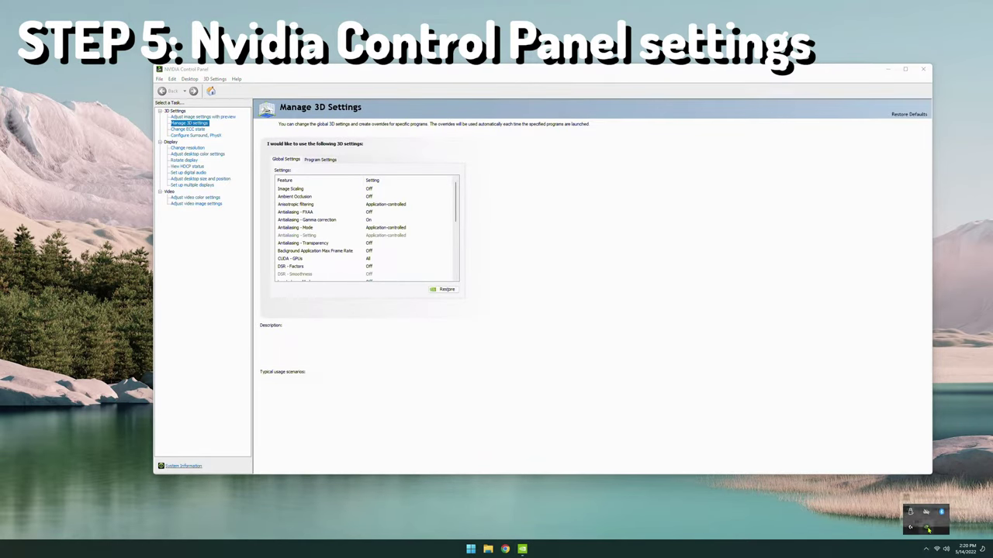
pyautogui.click(762, 380)
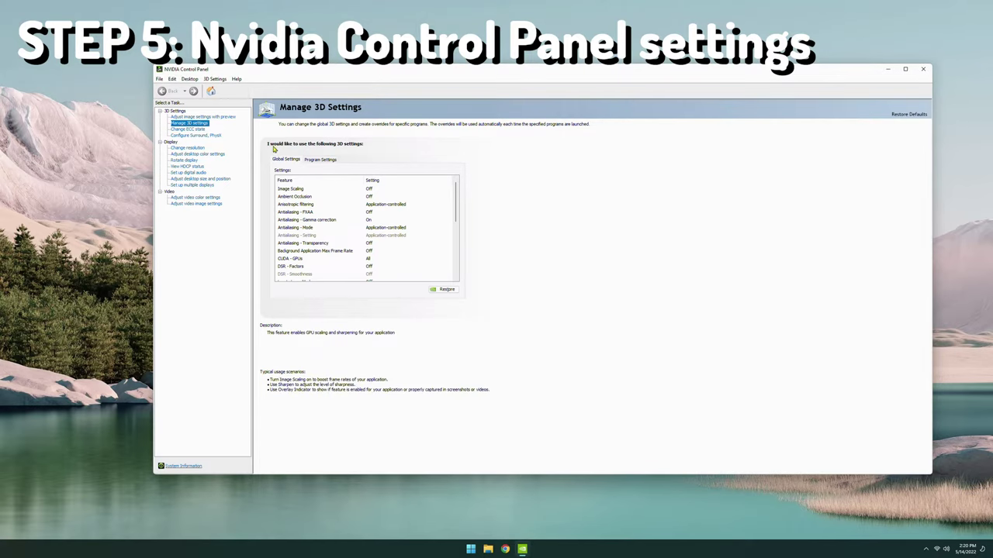
# Step: Display the program-specific 3D settings and select Escape From Tarkov (escapefromtarkov.exe) as the program to customize
pyautogui.click(177, 128)
pyautogui.click(314, 159)
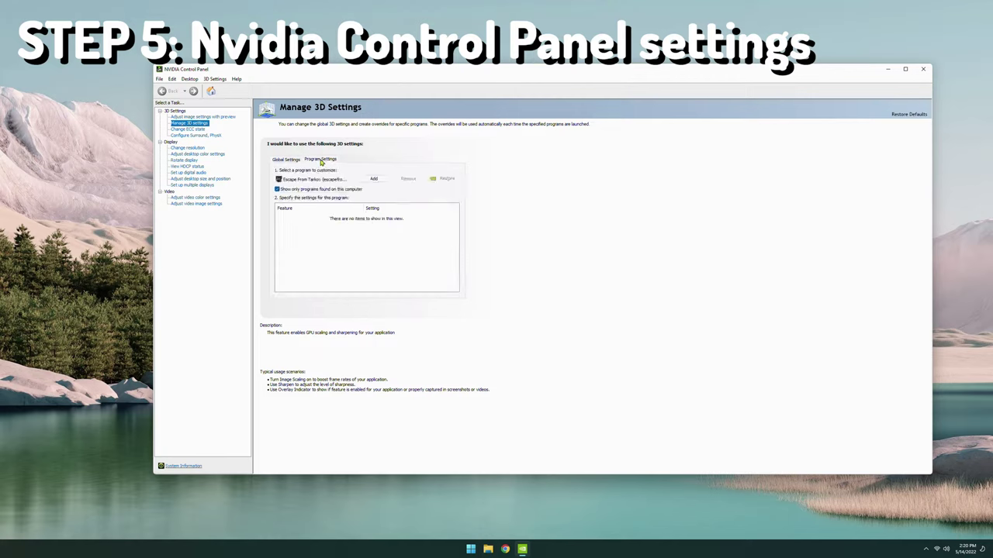
pyautogui.click(347, 179)
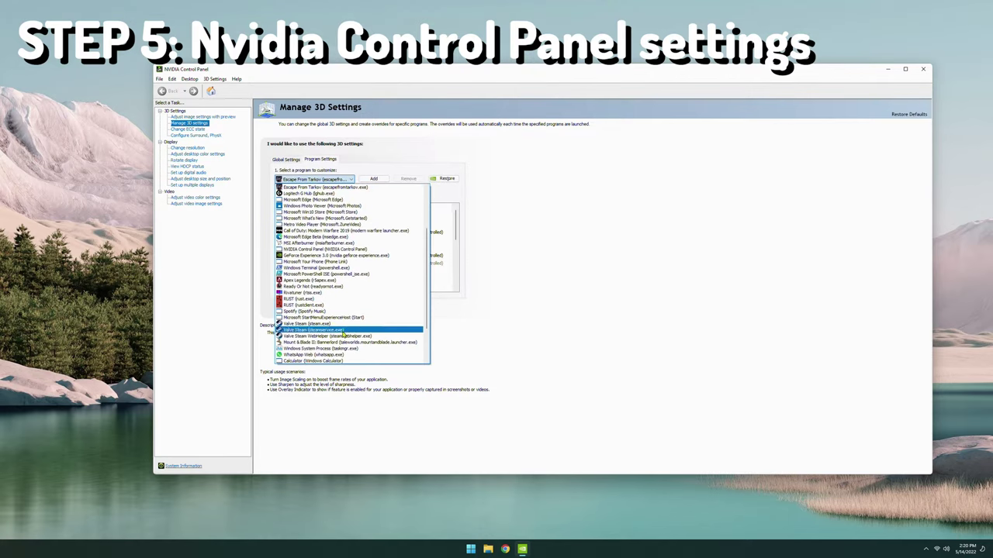
pyautogui.click(353, 187)
# Step: Look at how to add an unlisted program by browsing for its executable, and close both dialogs without adding one
pyautogui.click(376, 179)
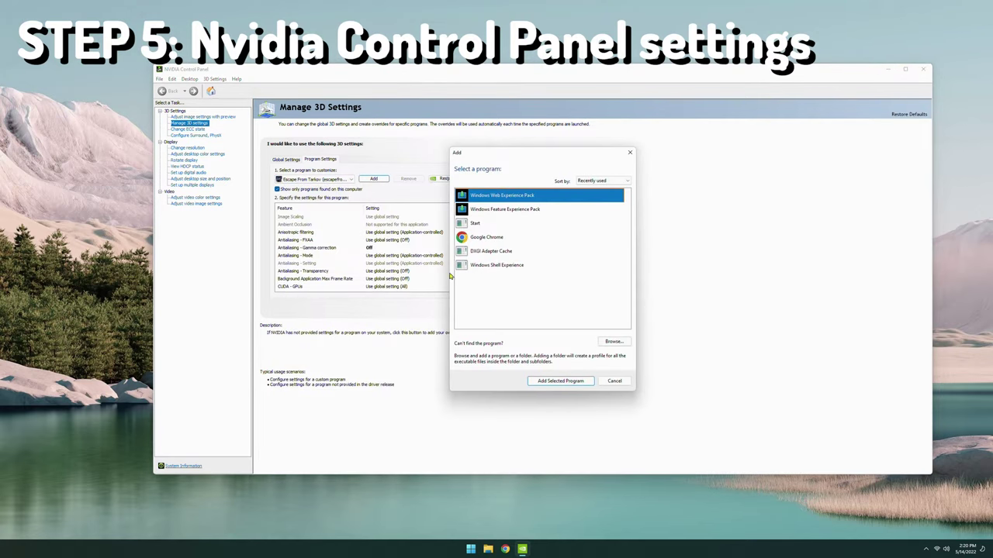
pyautogui.click(622, 346)
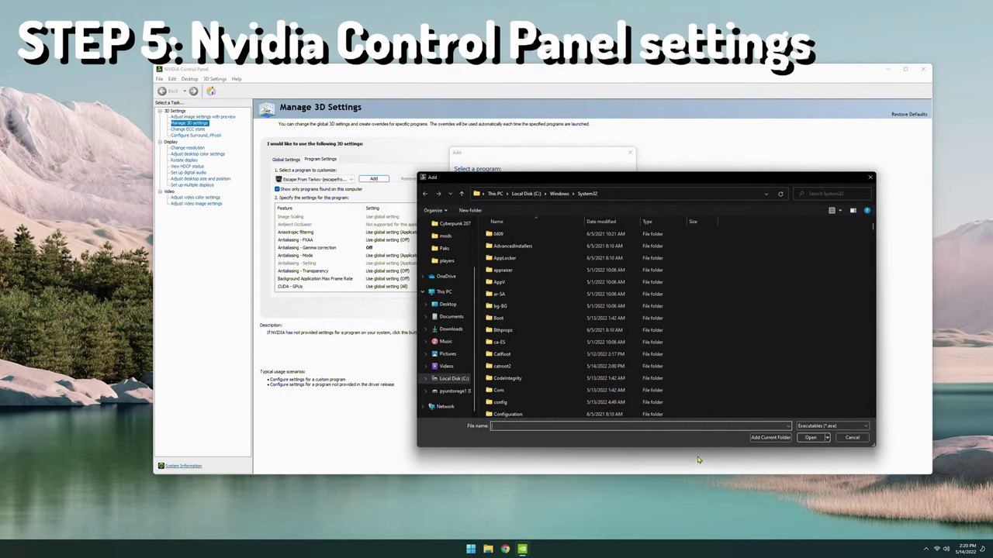
pyautogui.click(857, 438)
pyautogui.click(624, 383)
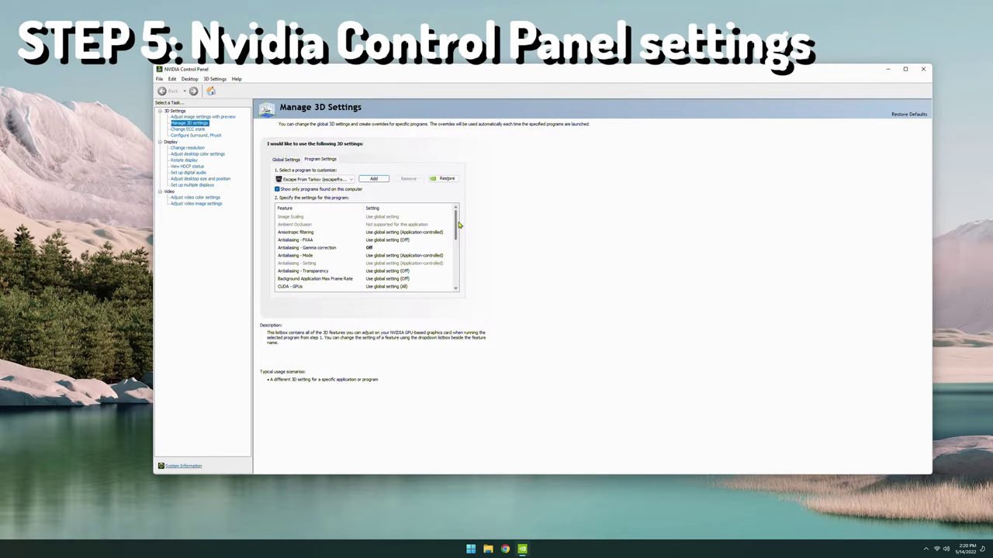
# Step: Review Escape From Tarkov's 3D settings from low latency and power management to texture filtering, widening the Feature column for full names
pyautogui.scroll(-2, 349, 260)
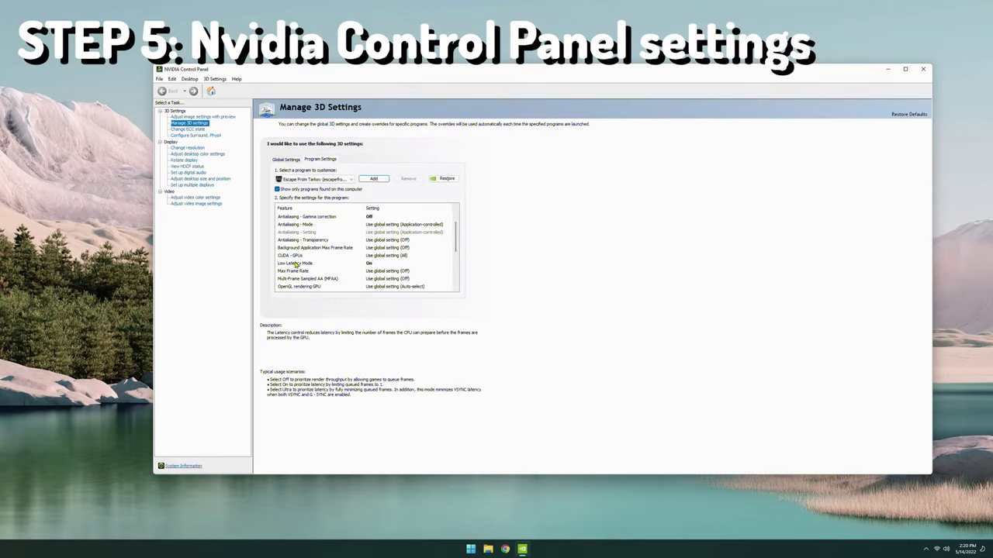
pyautogui.scroll(-3, 457, 244)
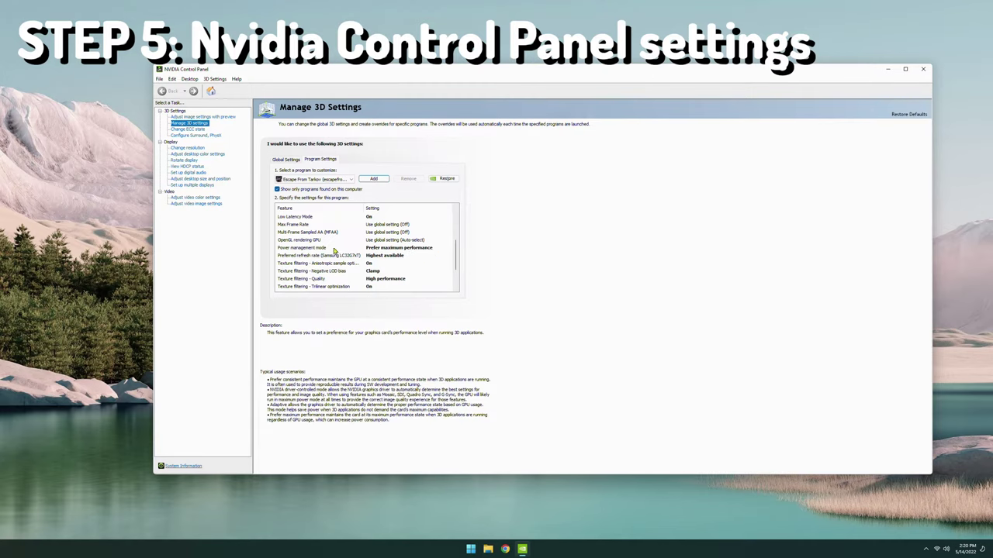
pyautogui.moveTo(363, 208); pyautogui.dragTo(393, 207)
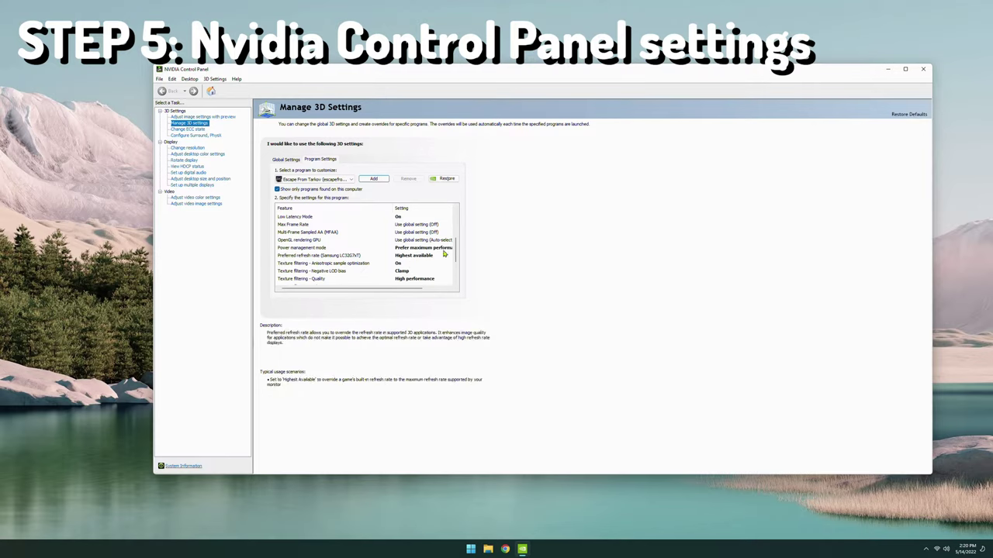
pyautogui.scroll(-1, 445, 254)
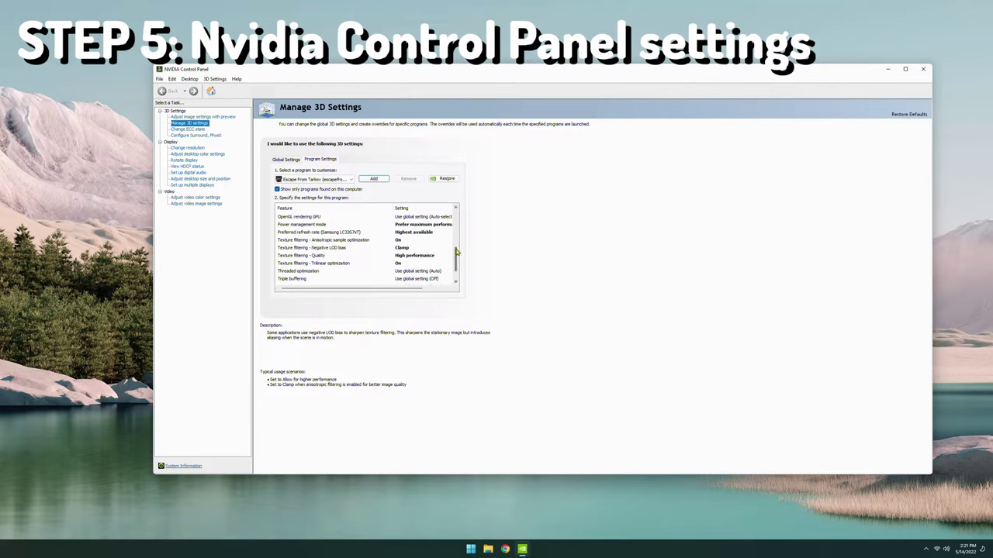
pyautogui.moveTo(456, 254); pyautogui.dragTo(456, 264)
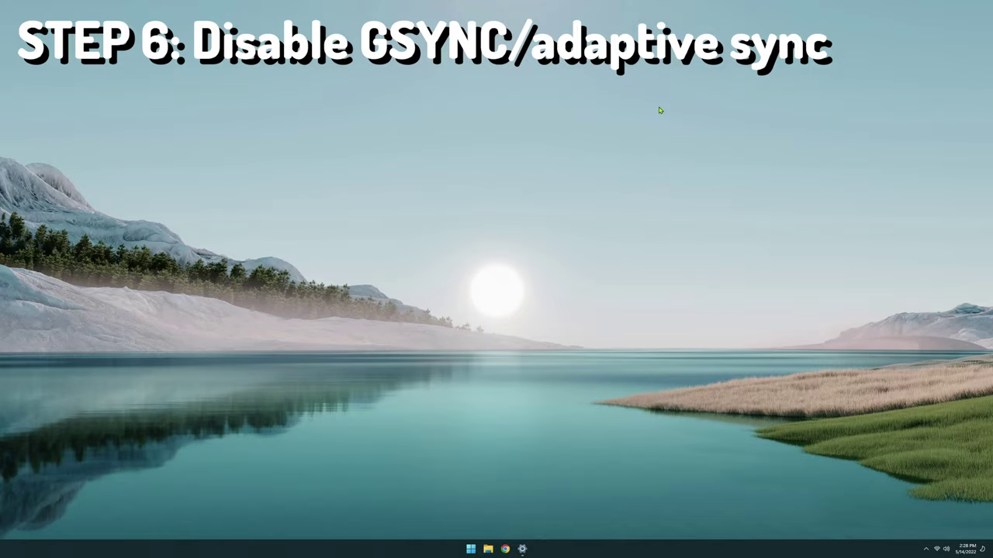
# Step: Launch NVIDIA Control Panel again from the desktop to work on the G-SYNC settings
pyautogui.rightClick(642, 226)
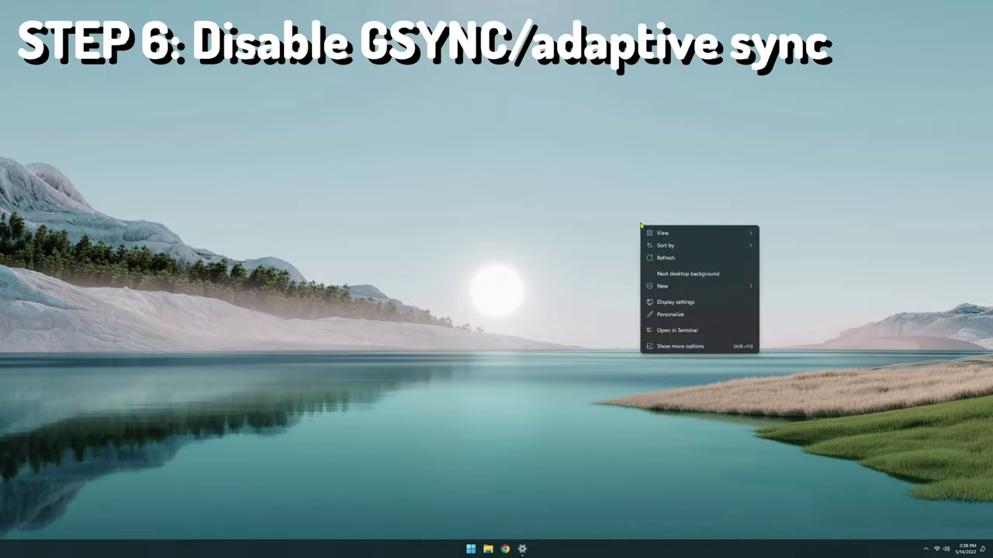
pyautogui.rightClick(720, 345)
pyautogui.click(781, 398)
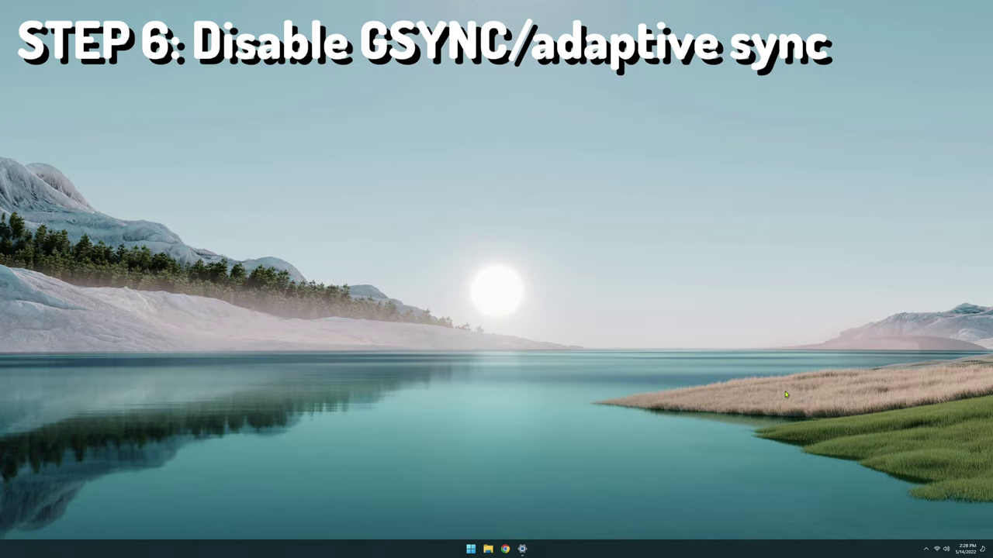